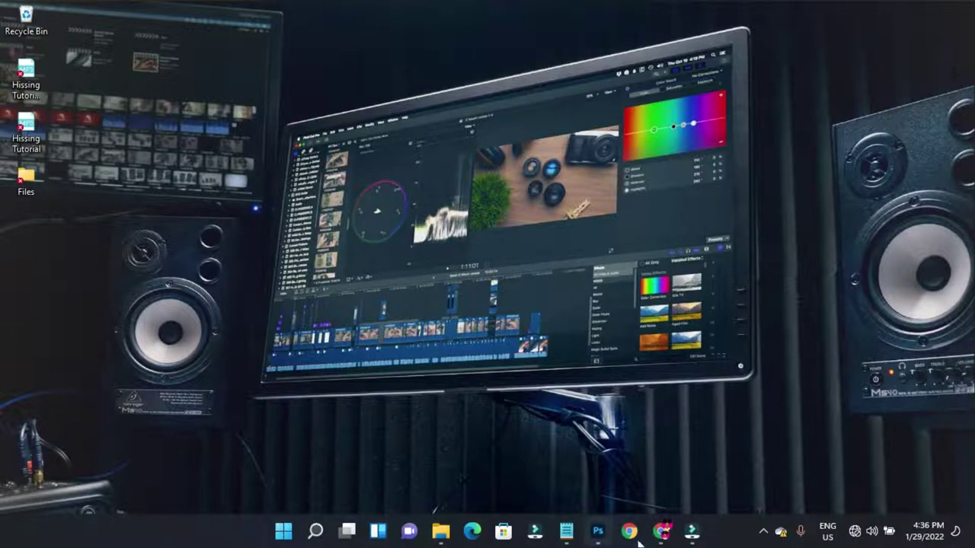
# In Wondershare Filmora, place the IMG_9392 clip at the start of video track 1 and set its volume to 10.31 dB
pyautogui.click(691, 530)
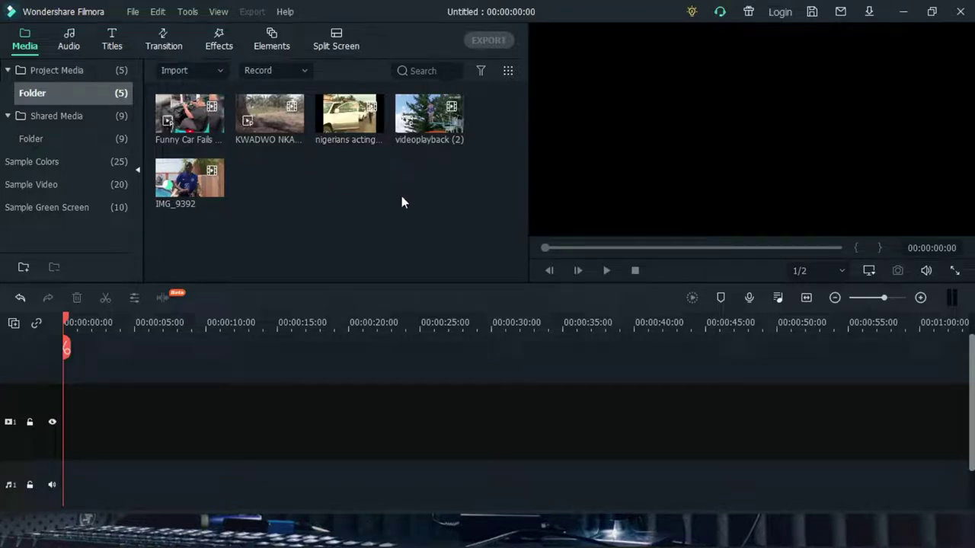
pyautogui.moveTo(211, 169)
pyautogui.moveTo(189, 195); pyautogui.dragTo(105, 403)
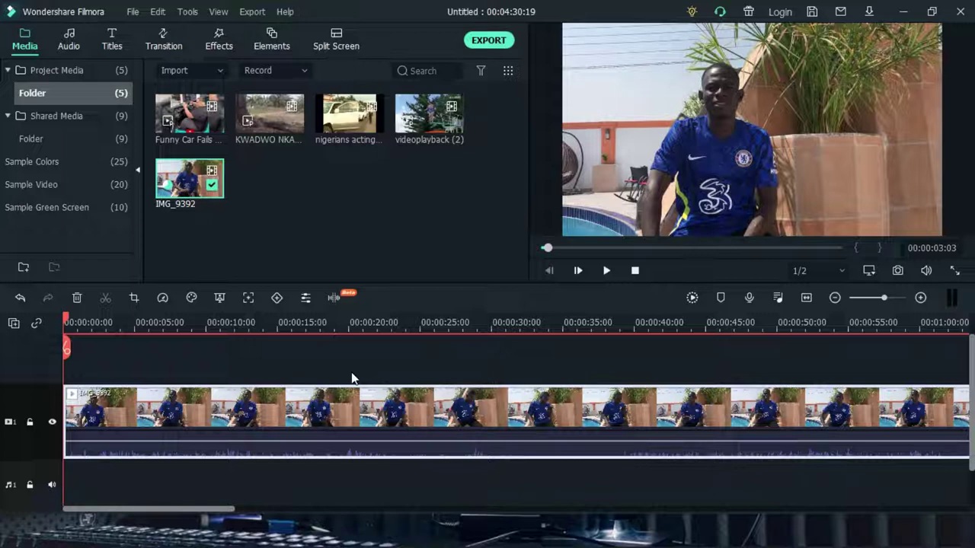
pyautogui.moveTo(363, 442); pyautogui.dragTo(358, 436)
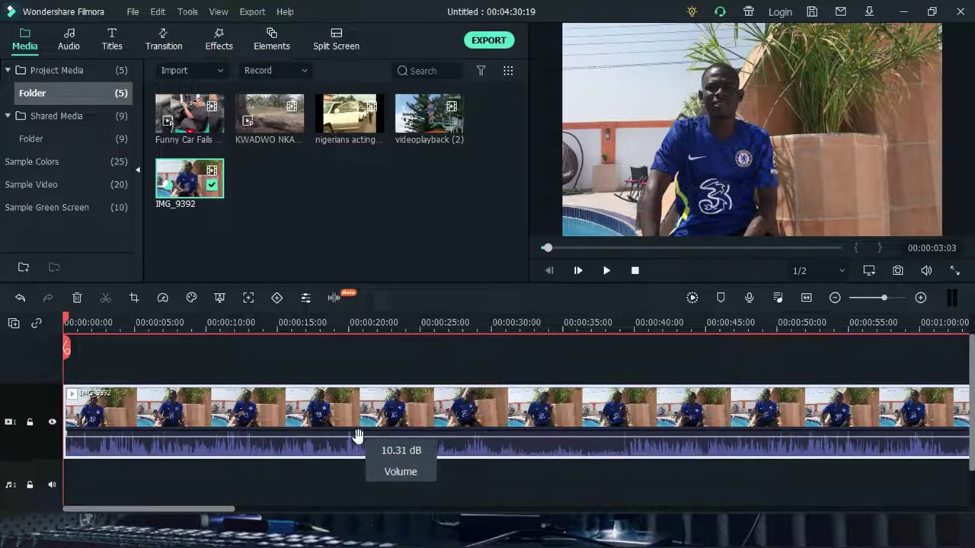
# Split the IMG_9392 clip at 00:00:14:06 and return the playhead to the cut
pyautogui.click(266, 324)
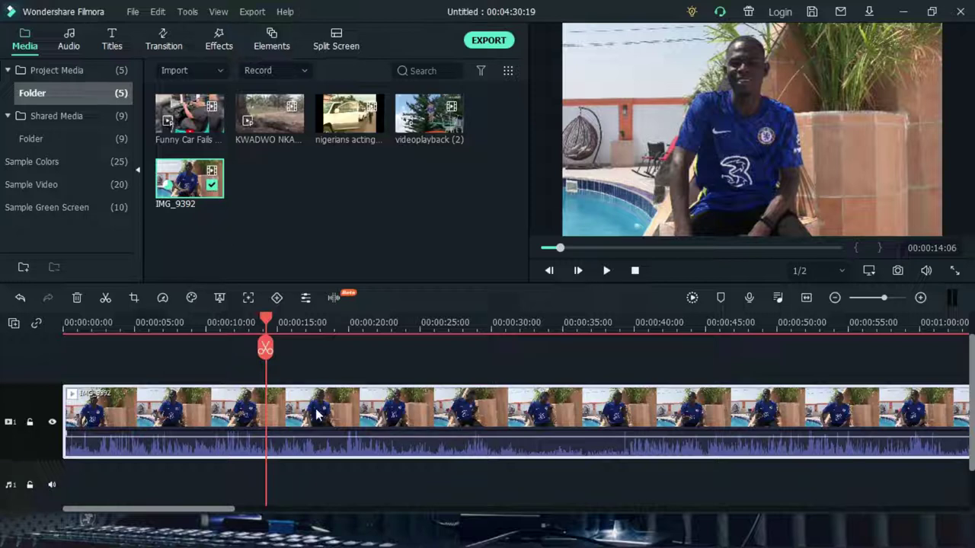
pyautogui.hotkey('ctrl', 'b')
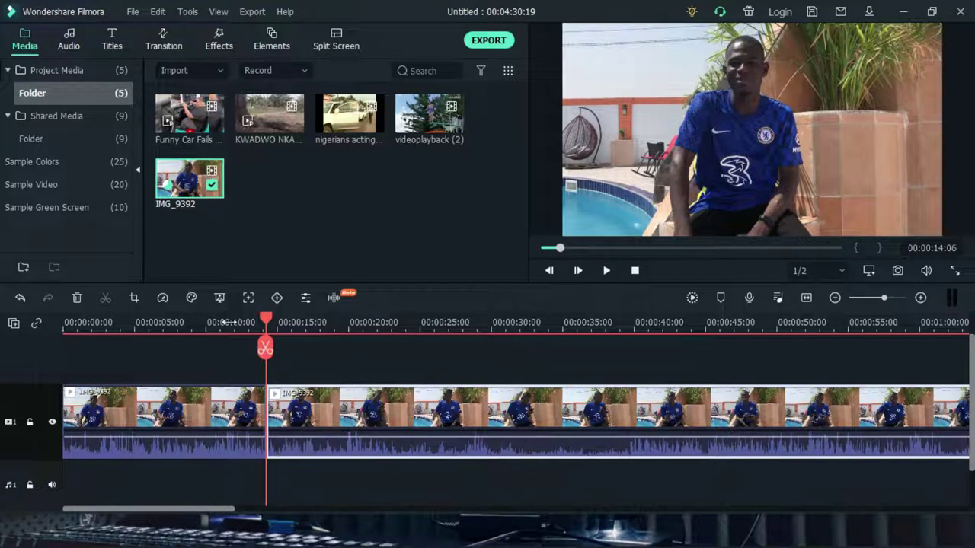
pyautogui.click(230, 432)
pyautogui.moveTo(301, 430)
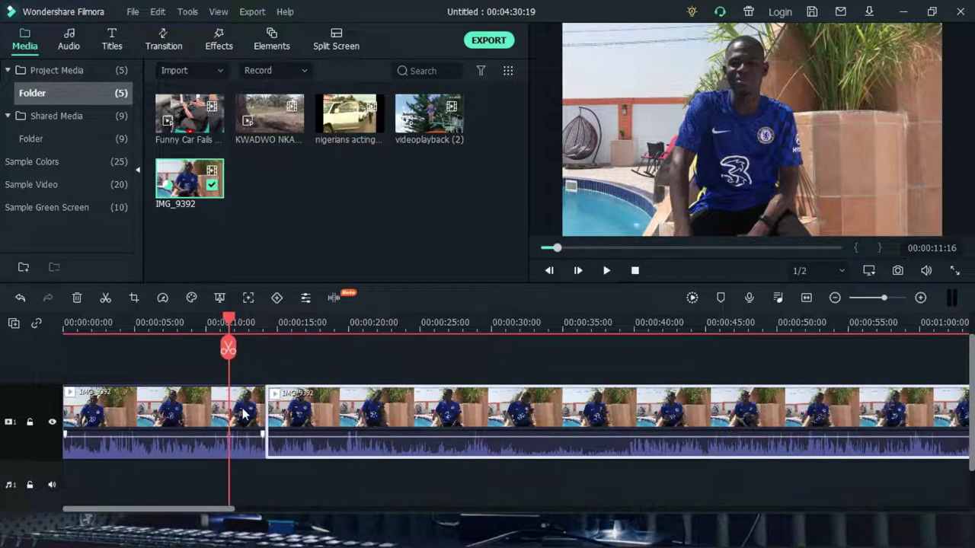
pyautogui.click(251, 415)
pyautogui.click(303, 415)
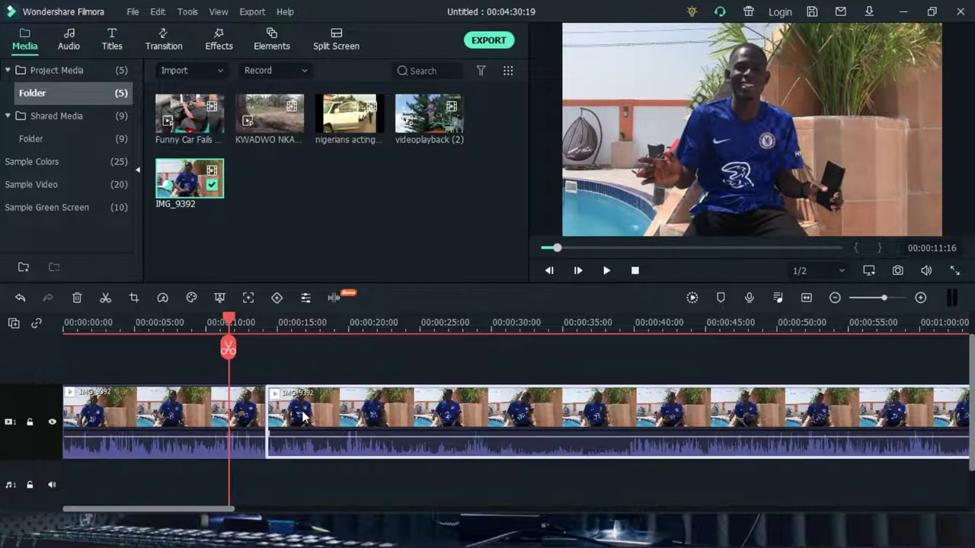
pyautogui.moveTo(289, 322); pyautogui.dragTo(266, 319)
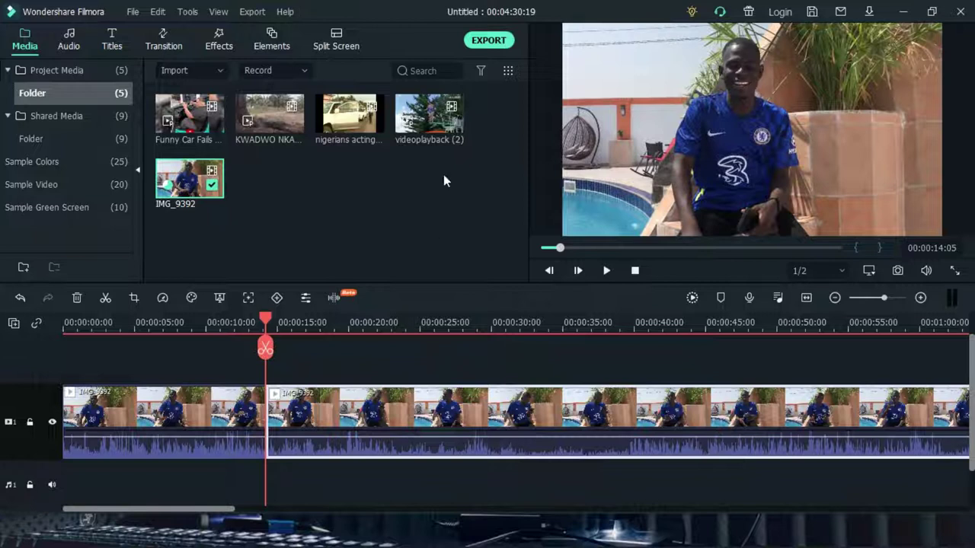
# Add the videoplayback (2) clip at the start of a new video track above IMG_9392 and hide video track 1
pyautogui.click(429, 122)
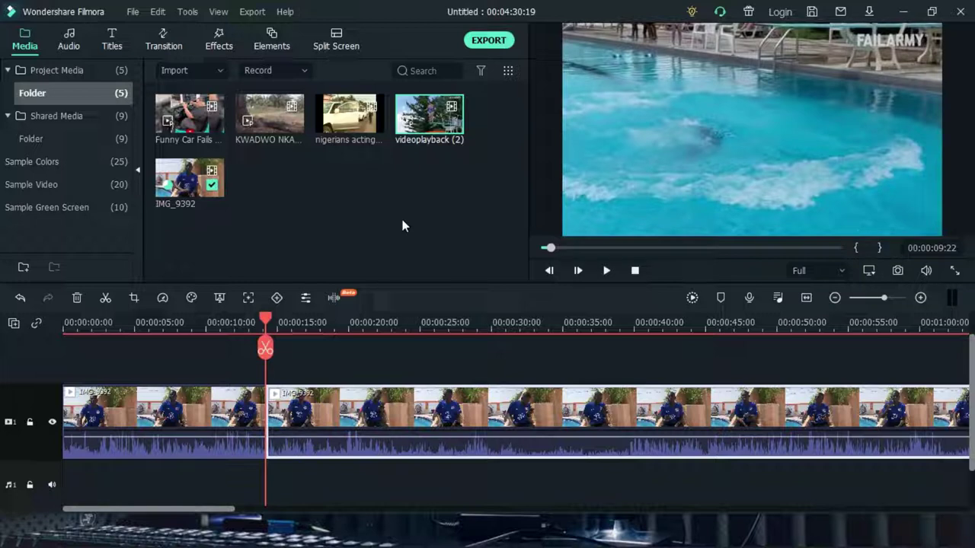
pyautogui.moveTo(420, 126)
pyautogui.moveTo(429, 128); pyautogui.dragTo(57, 366)
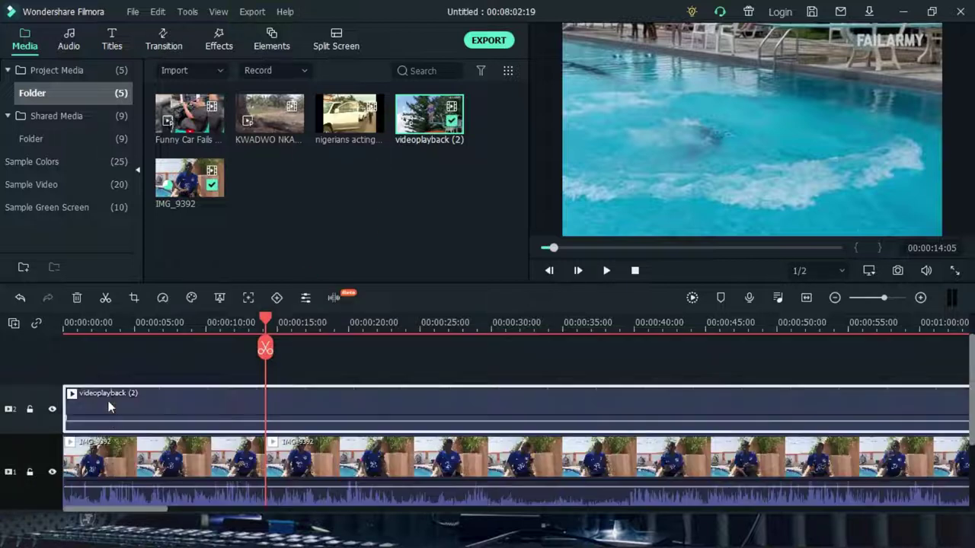
pyautogui.scroll(-1, 76, 446)
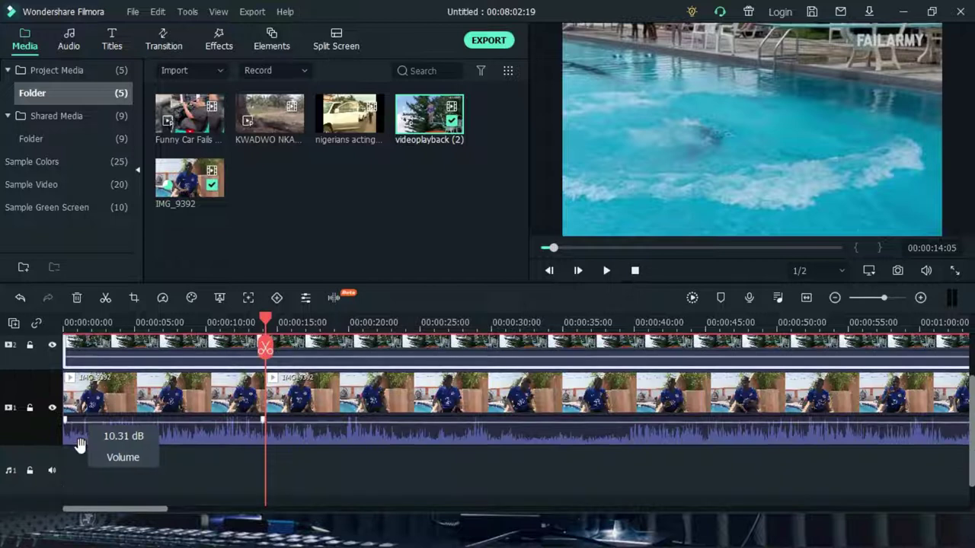
pyautogui.scroll(2, 85, 447)
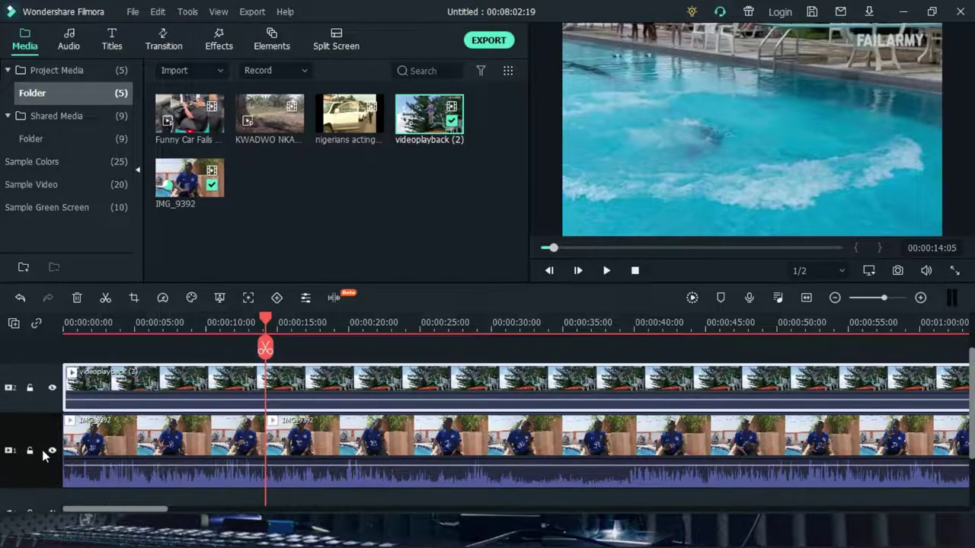
pyautogui.click(52, 451)
pyautogui.click(52, 451)
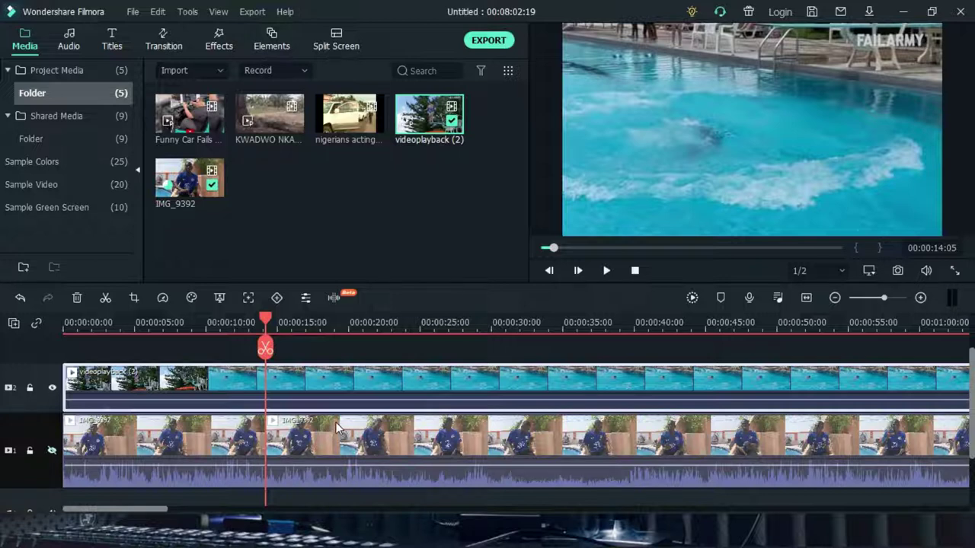
# Play the videoplayback (2) clip, split it at 00:00:17:11 where the diving-board scene begins, and delete the part before the cut
pyautogui.press('space')
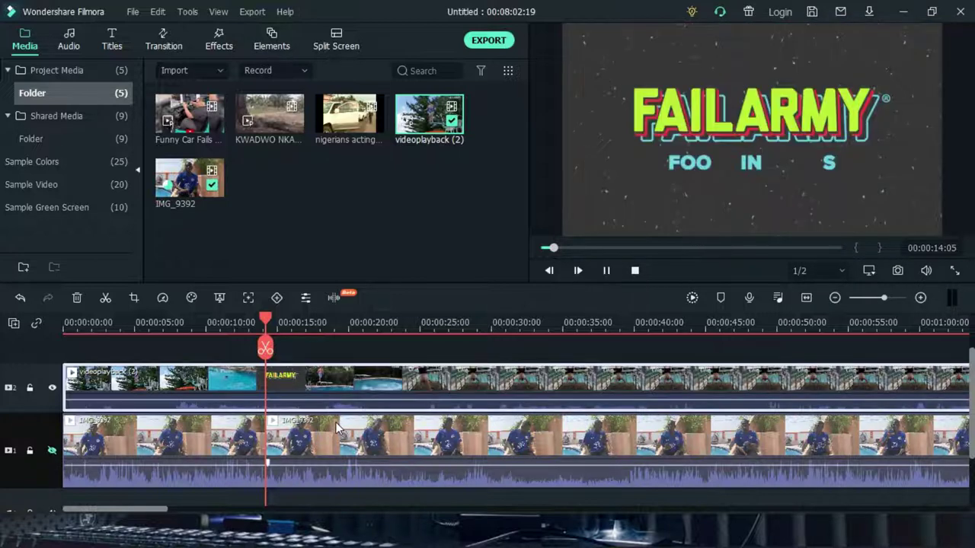
pyautogui.press('space')
pyautogui.press('space')
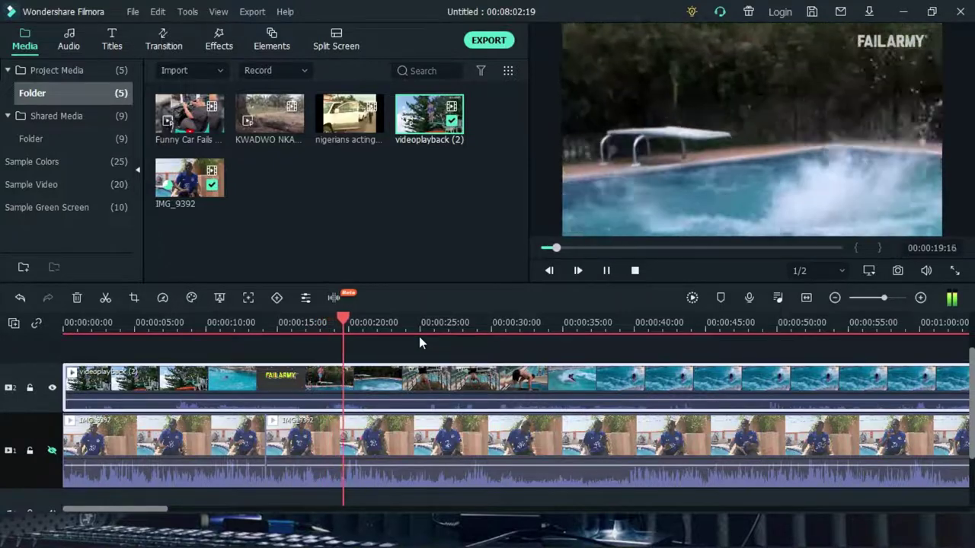
pyautogui.press('space')
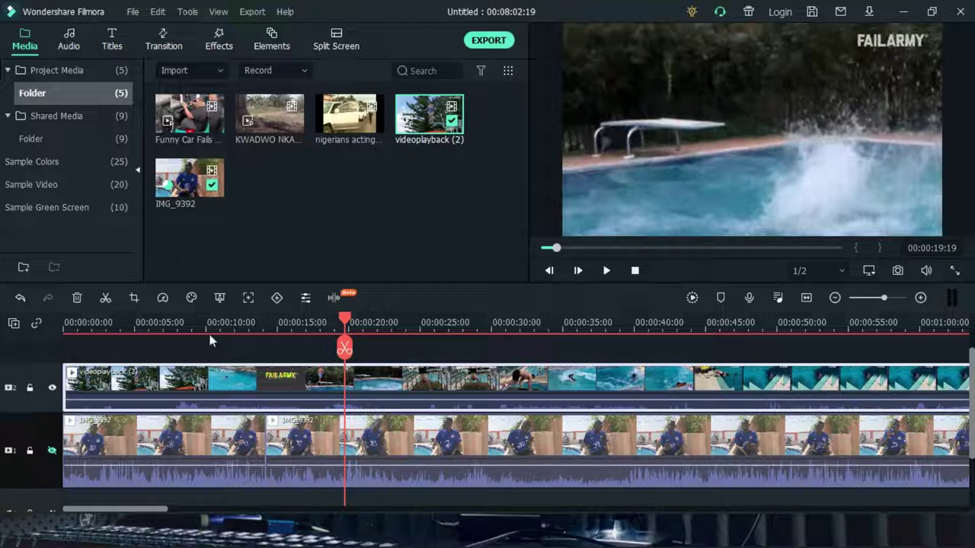
pyautogui.click(299, 323)
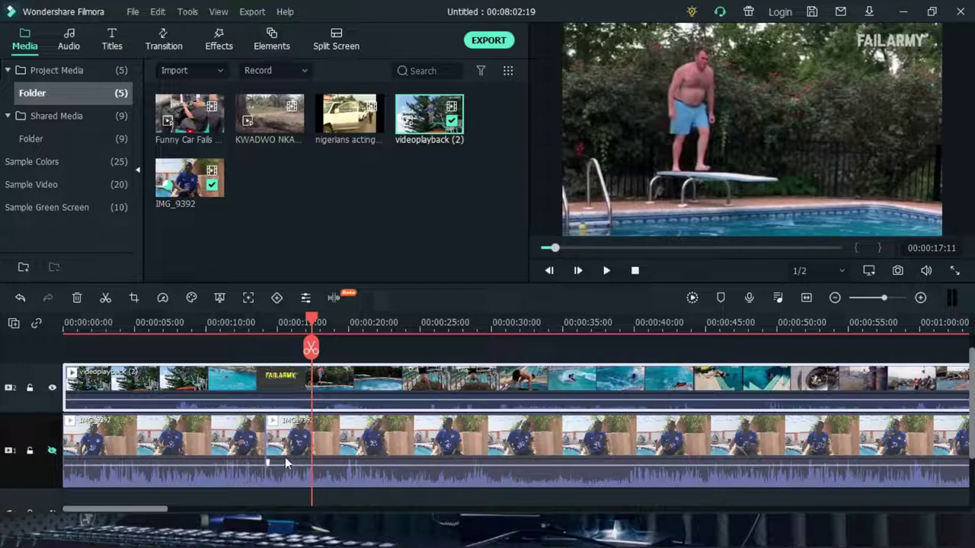
pyautogui.hotkey('ctrl', 'b')
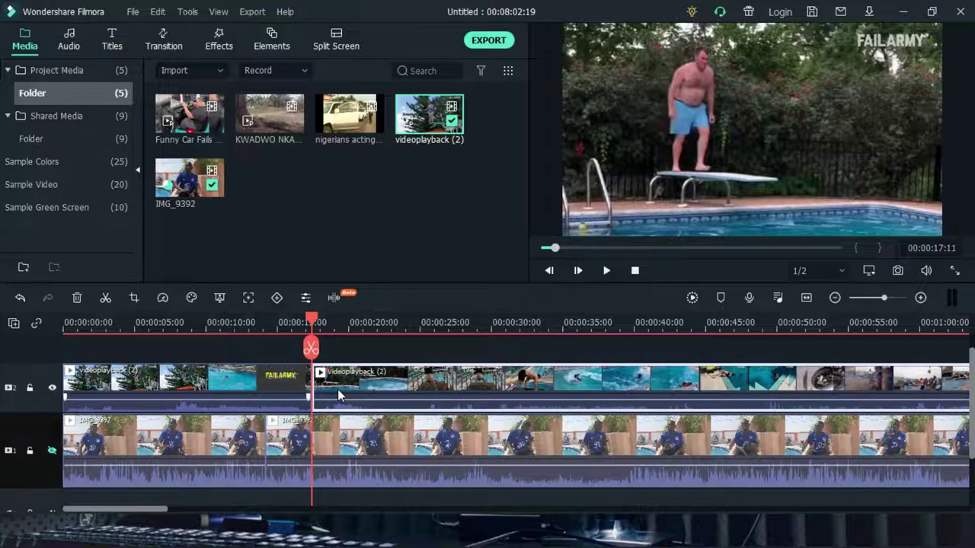
pyautogui.click(295, 391)
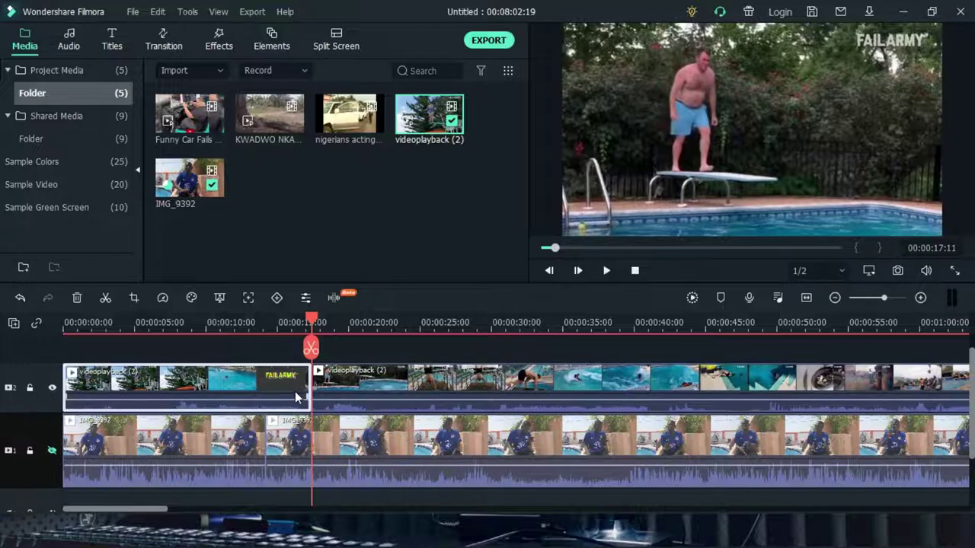
pyautogui.press('Delete')
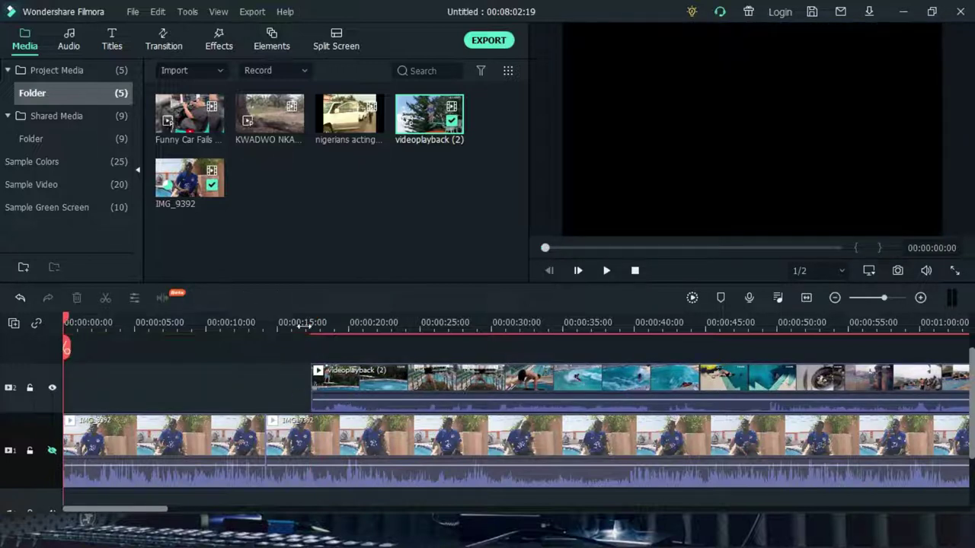
# Play the diving-board scene, split videoplayback (2) at 00:00:21:07, and delete everything after the cut
pyautogui.click(303, 325)
pyautogui.press('space')
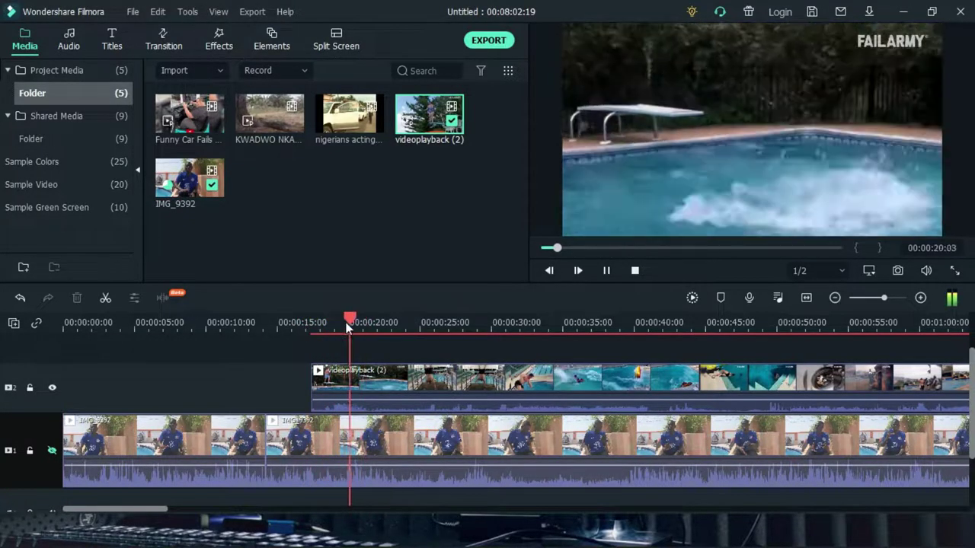
pyautogui.click(427, 386)
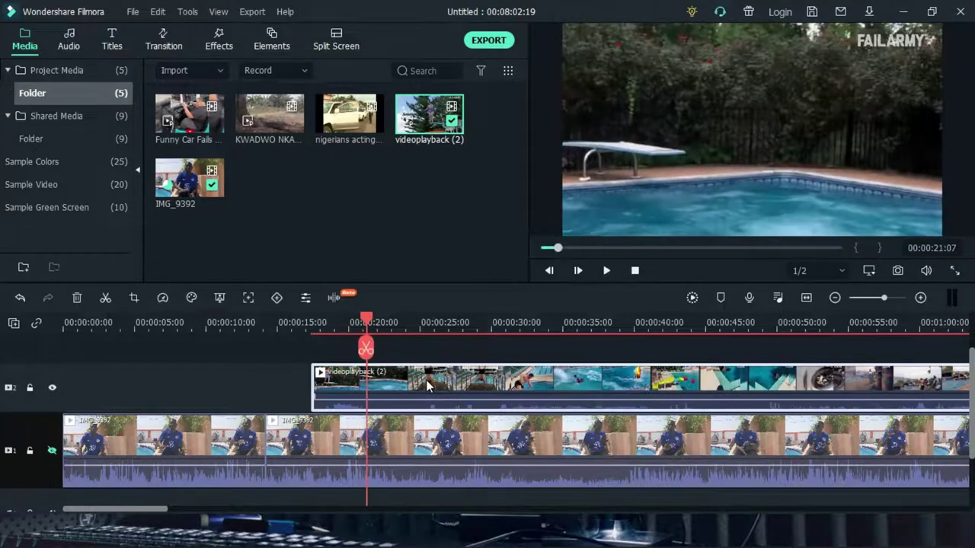
pyautogui.hotkey('ctrl', 'b')
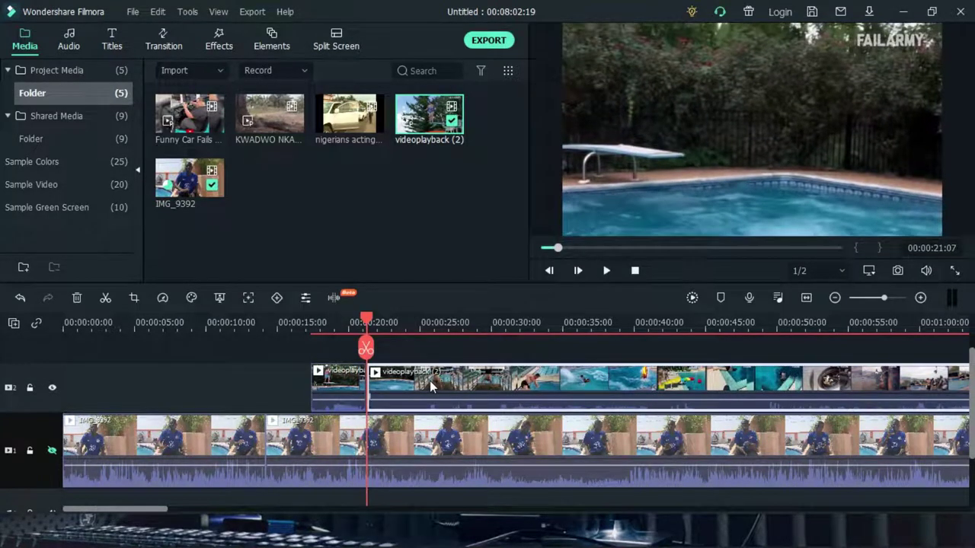
pyautogui.press('Delete')
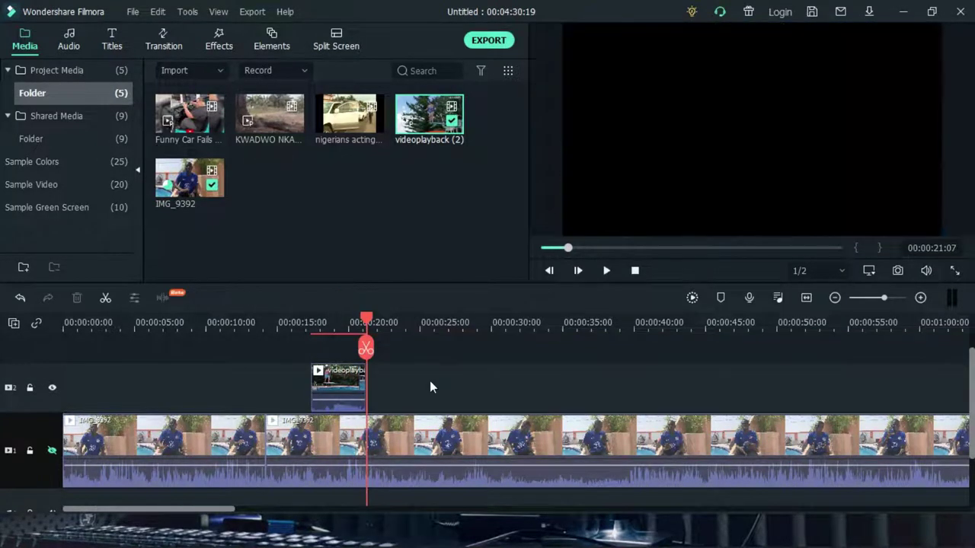
# Make video track 1 visible again and insert the trimmed videoplayback (2) clip between the two IMG_9392 parts
pyautogui.click(308, 324)
pyautogui.click(361, 323)
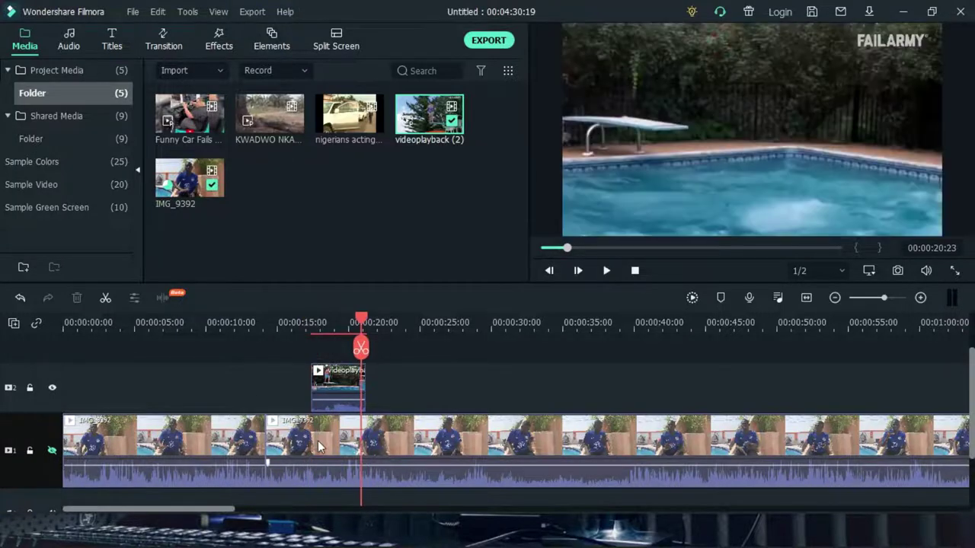
pyautogui.click(69, 450)
pyautogui.scroll(-2, 383, 424)
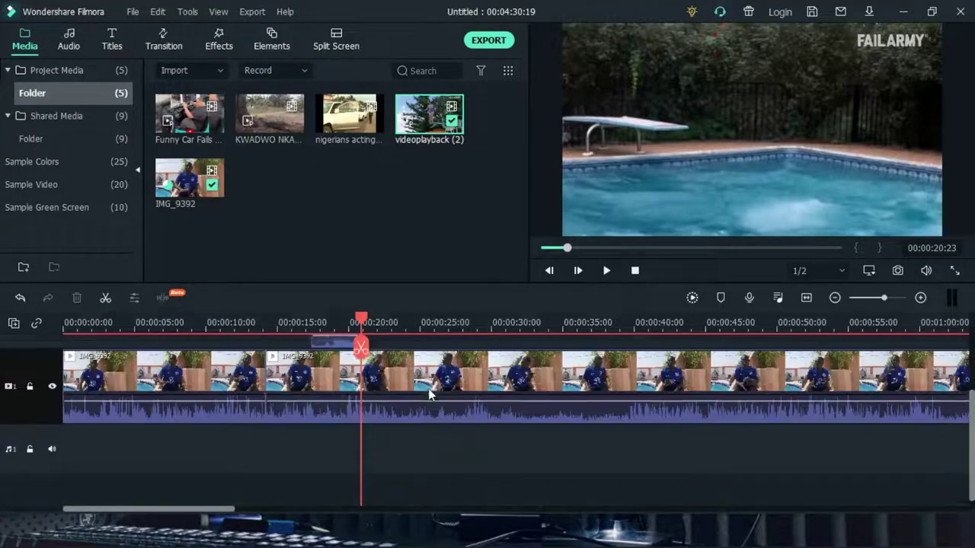
pyautogui.moveTo(337, 360); pyautogui.dragTo(287, 418)
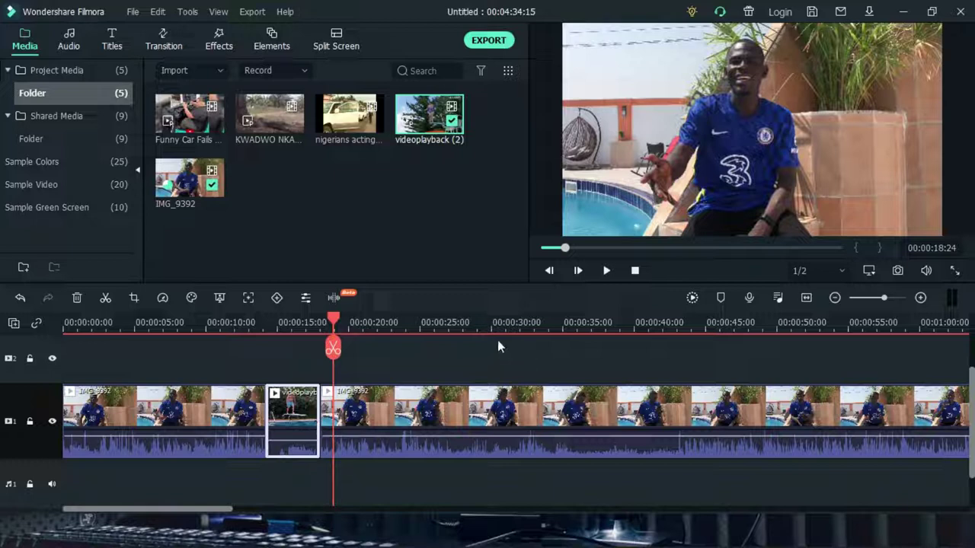
# Preview the Funny Car Fails clip and split the second IMG_9392 part on the timeline at 00:04:12:05
pyautogui.scroll(1, 417, 363)
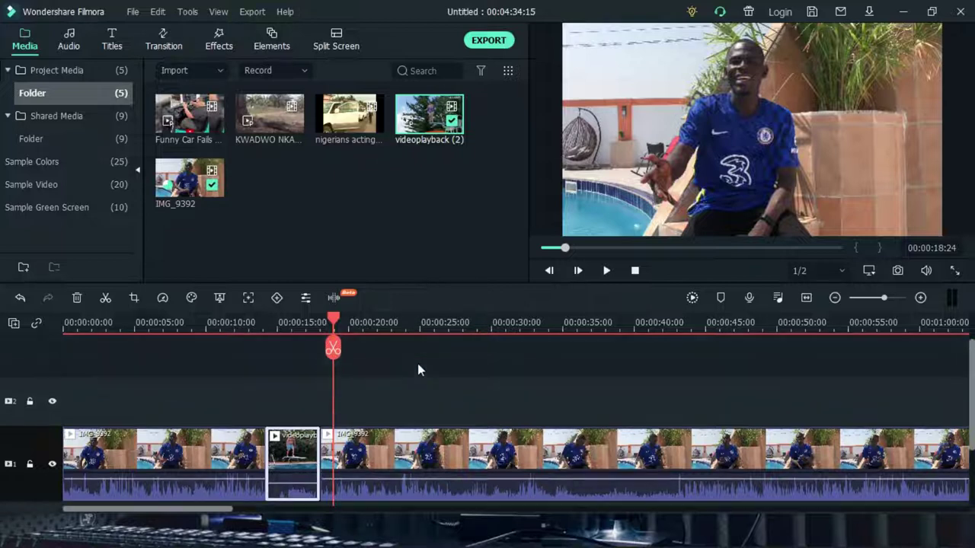
pyautogui.scroll(-1, 417, 369)
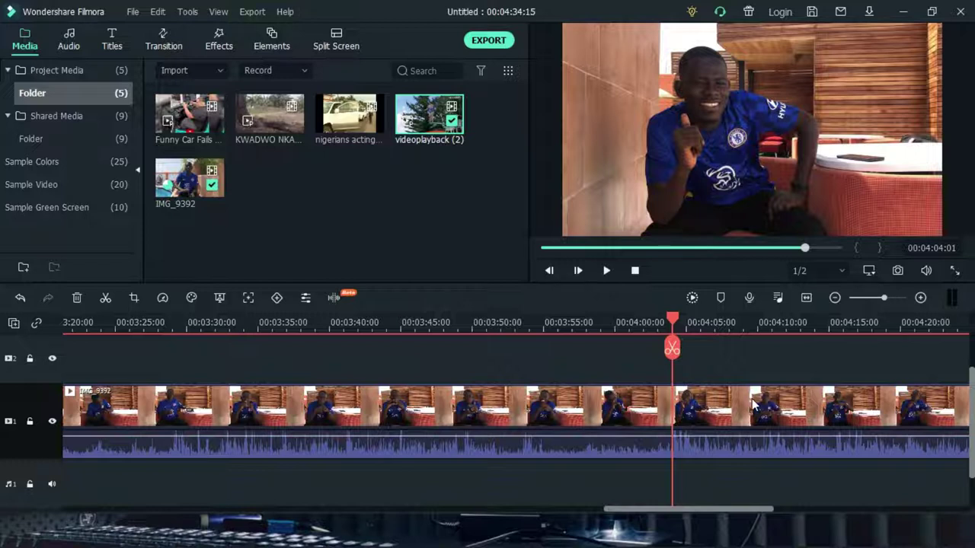
pyautogui.click(788, 326)
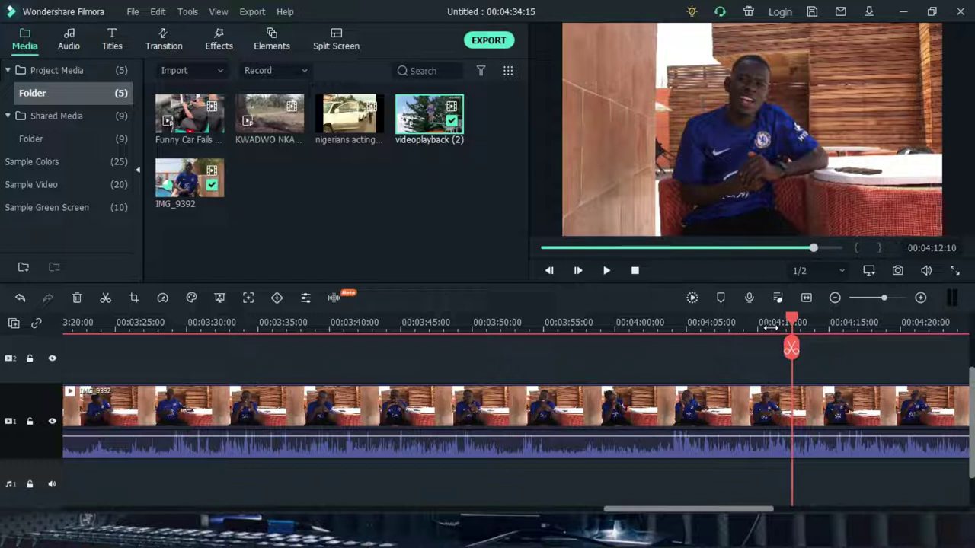
pyautogui.click(789, 323)
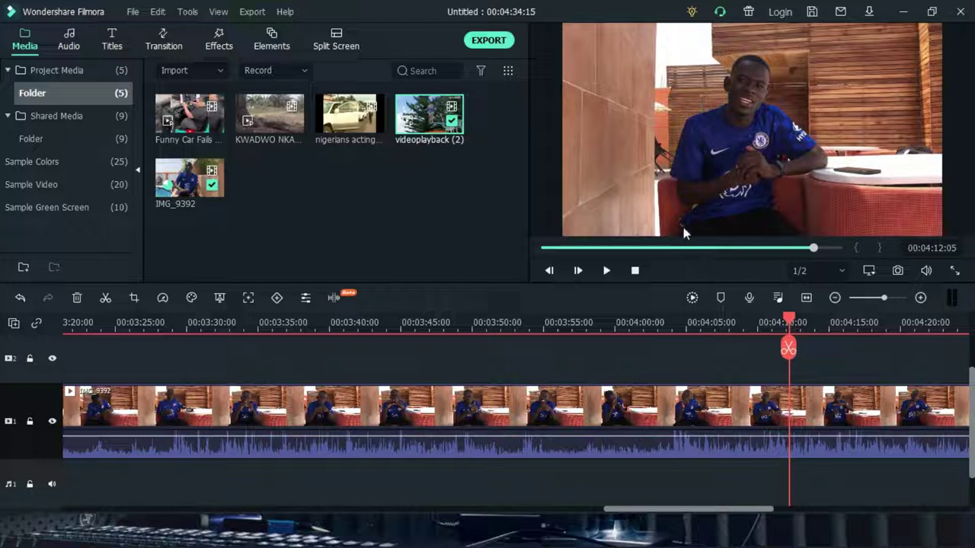
pyautogui.click(195, 126)
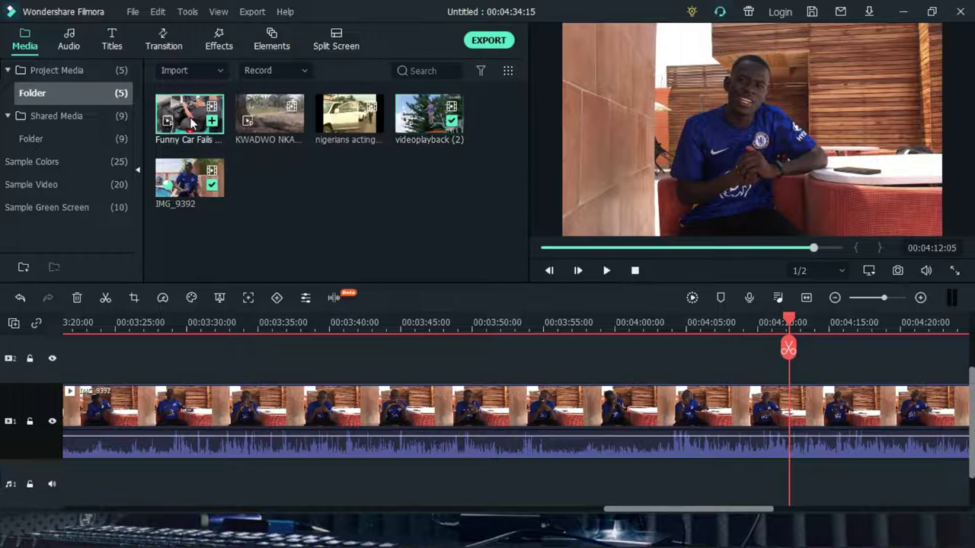
pyautogui.doubleClick(195, 125)
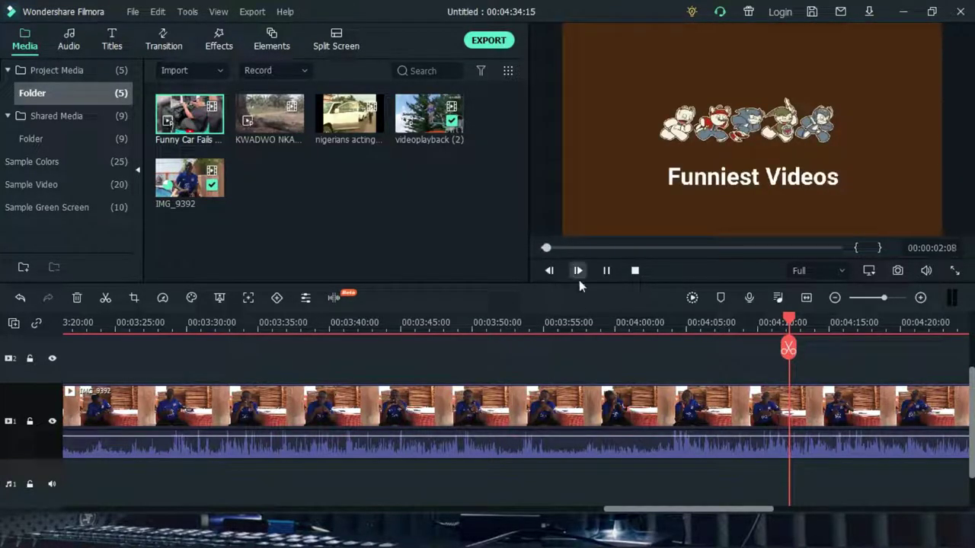
pyautogui.click(850, 409)
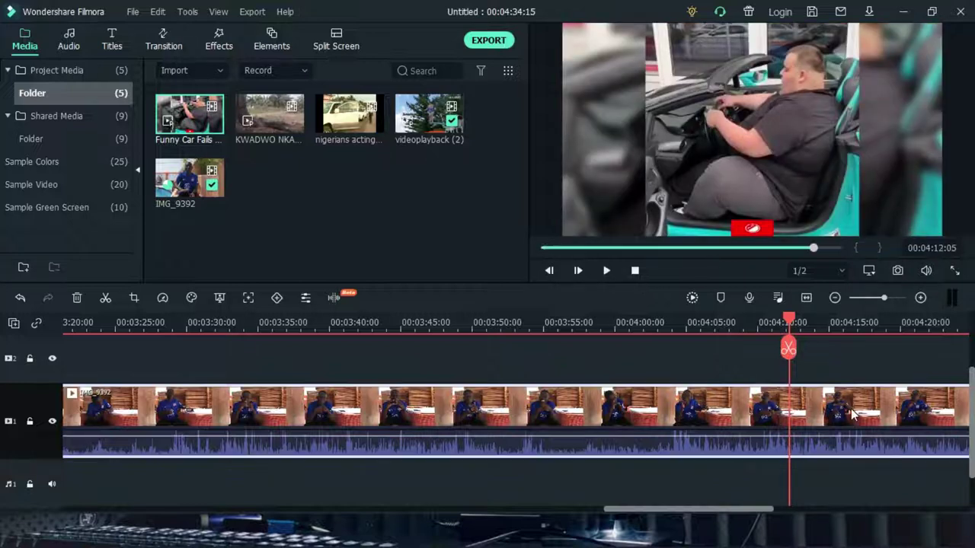
pyautogui.hotkey('ctrl', 'b')
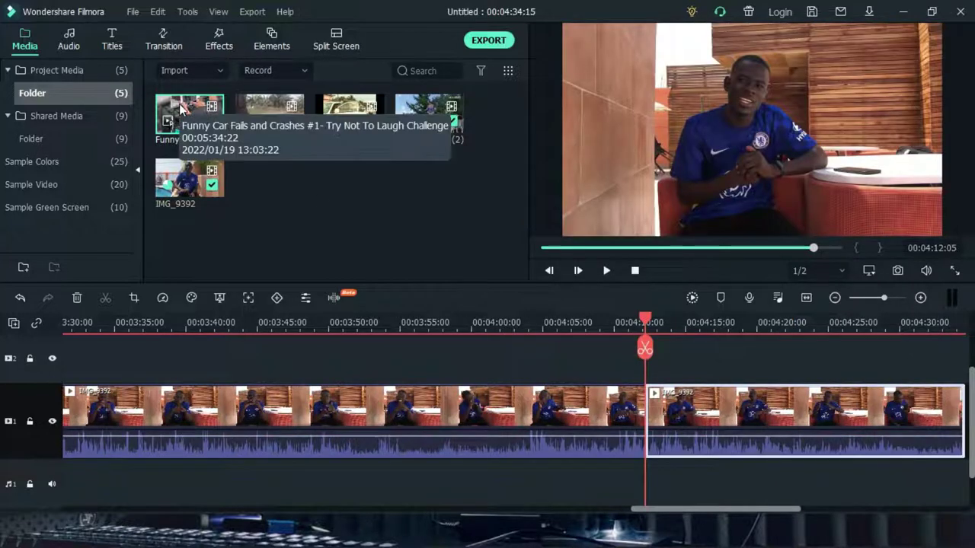
# Place the Funny Car Fails clip on video track 2 at 00:04:12:05 and hide video track 1
pyautogui.moveTo(200, 188); pyautogui.dragTo(673, 427)
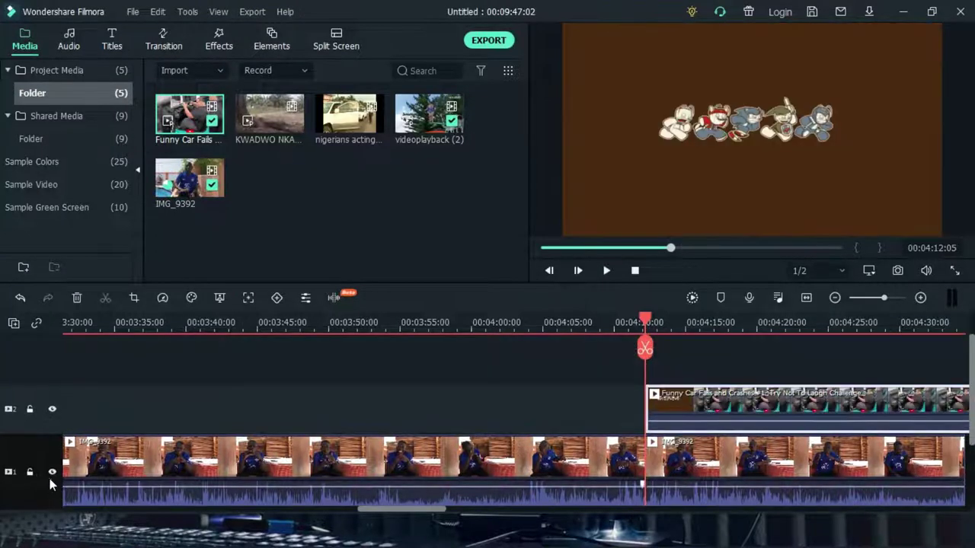
pyautogui.click(52, 473)
# Split the Funny Car Fails clip at 00:05:19:09, where the stop-sign scene begins, and ripple-delete the part before the cut
pyautogui.moveTo(403, 508); pyautogui.dragTo(457, 510)
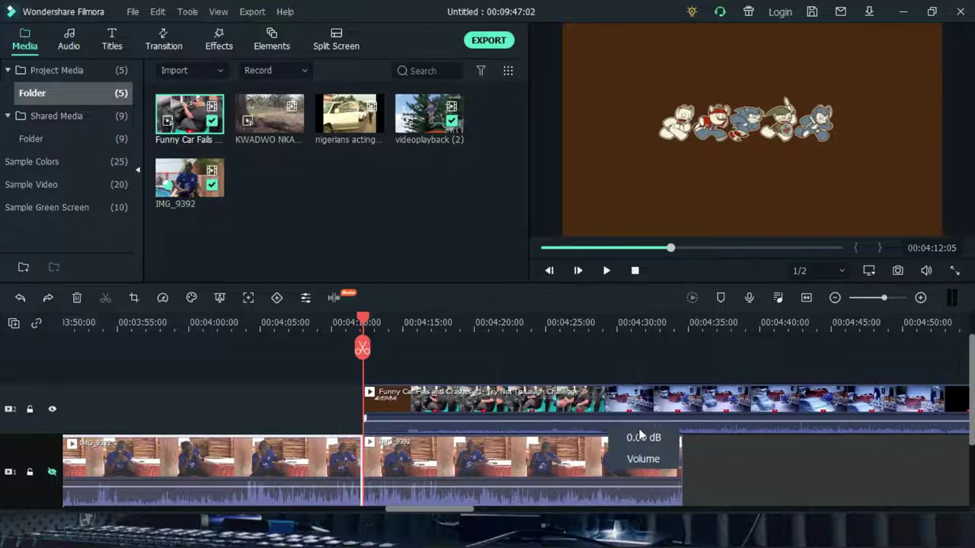
pyautogui.click(446, 377)
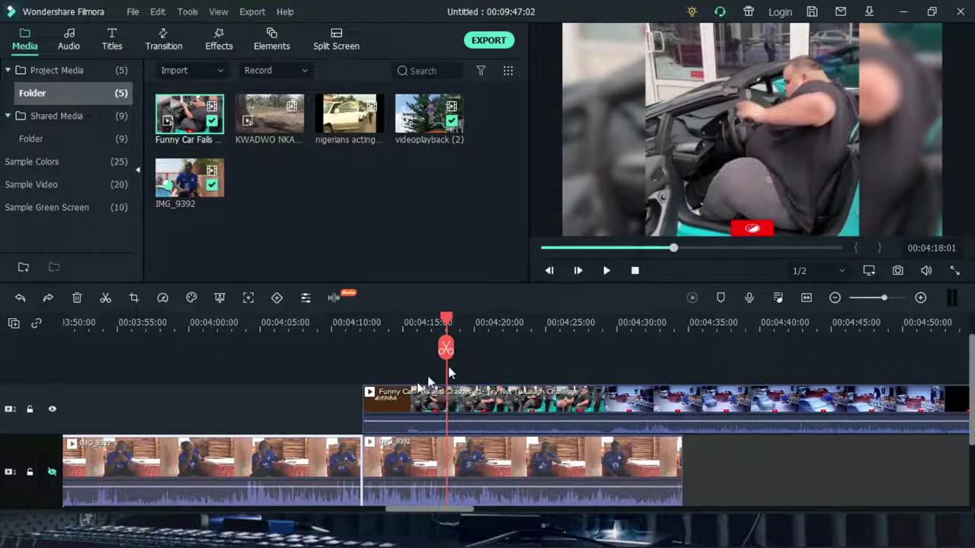
pyautogui.moveTo(481, 515)
pyautogui.moveTo(452, 515); pyautogui.dragTo(467, 514)
pyautogui.press('space')
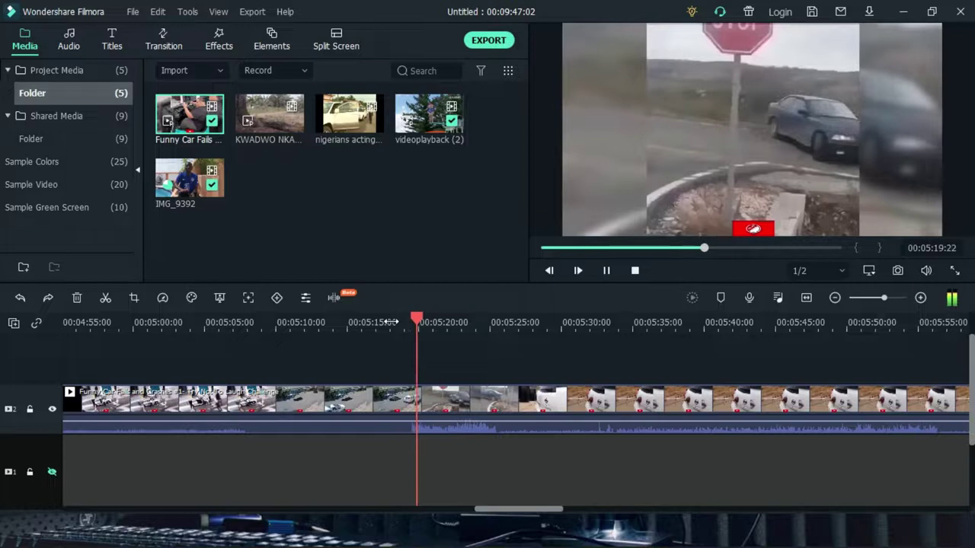
pyautogui.moveTo(419, 322)
pyautogui.mouseDown()
pyautogui.moveTo(393, 322)
pyautogui.moveTo(409, 323)
pyautogui.mouseUp()
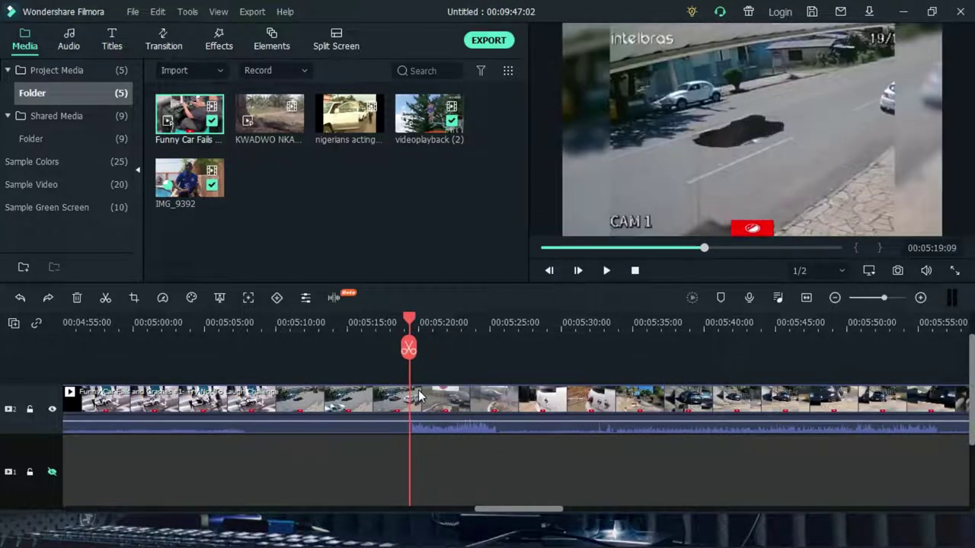
pyautogui.hotkey('ctrl', 'b')
pyautogui.click(398, 412)
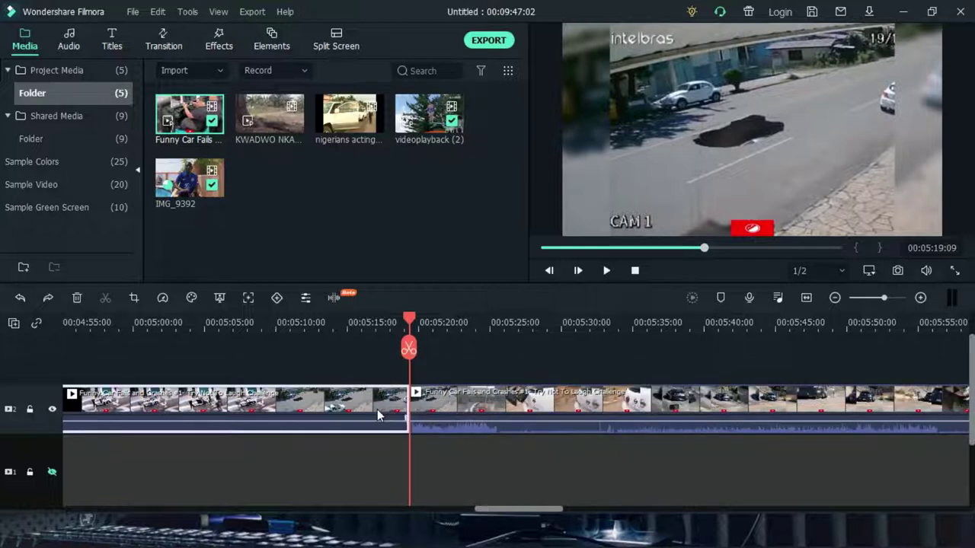
pyautogui.rightClick(378, 412)
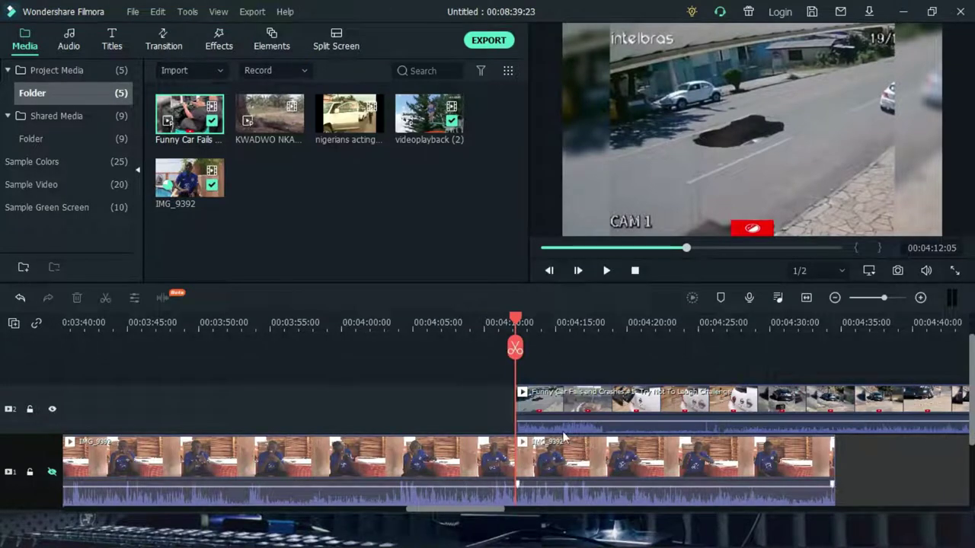
# Play the stop-sign scene, split the Funny Car Fails clip at 00:04:18:11, and delete everything after the cut
pyautogui.press('space')
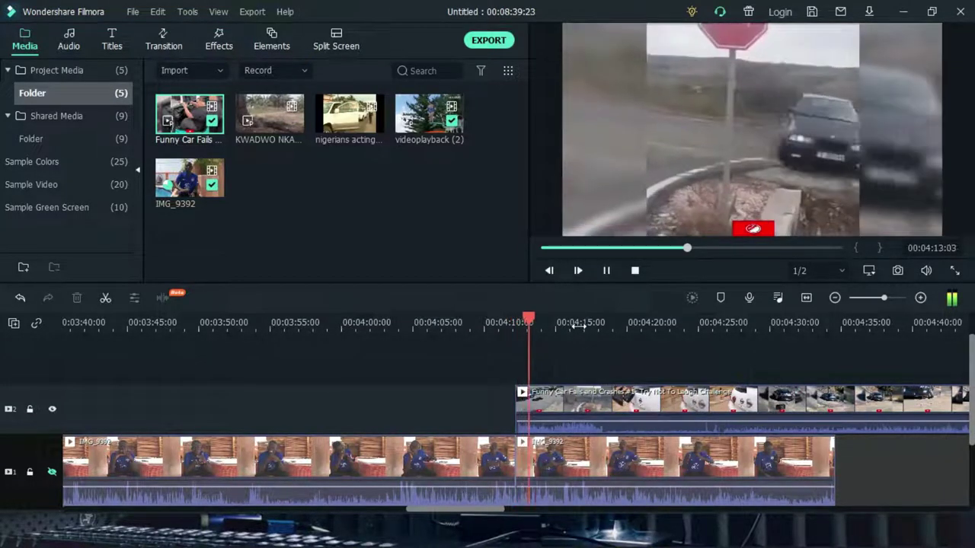
pyautogui.click(583, 329)
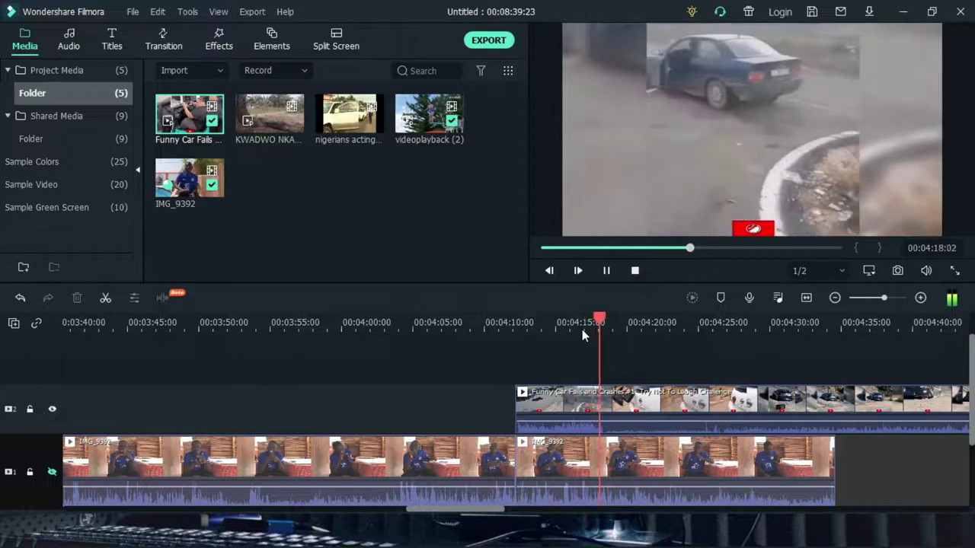
pyautogui.press('space')
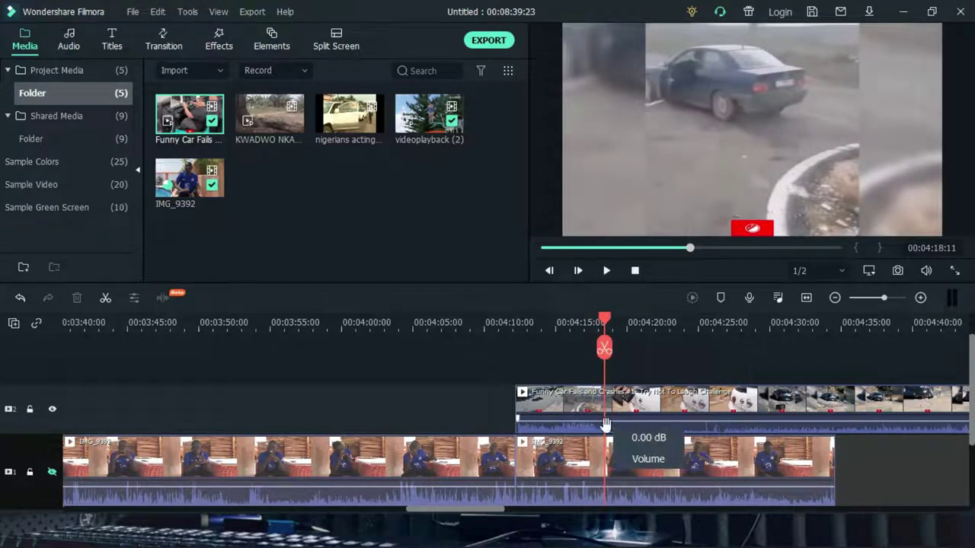
pyautogui.click(675, 408)
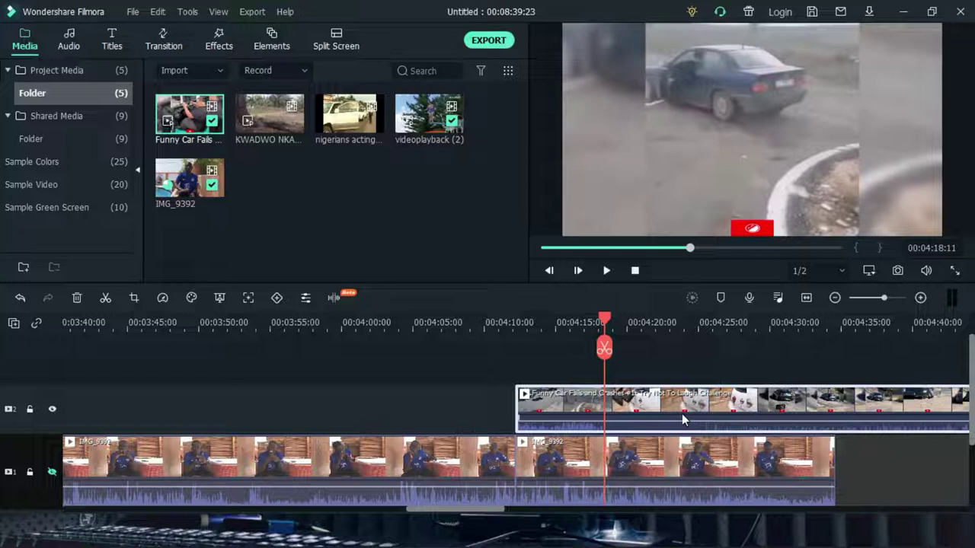
pyautogui.hotkey('ctrl', 'b')
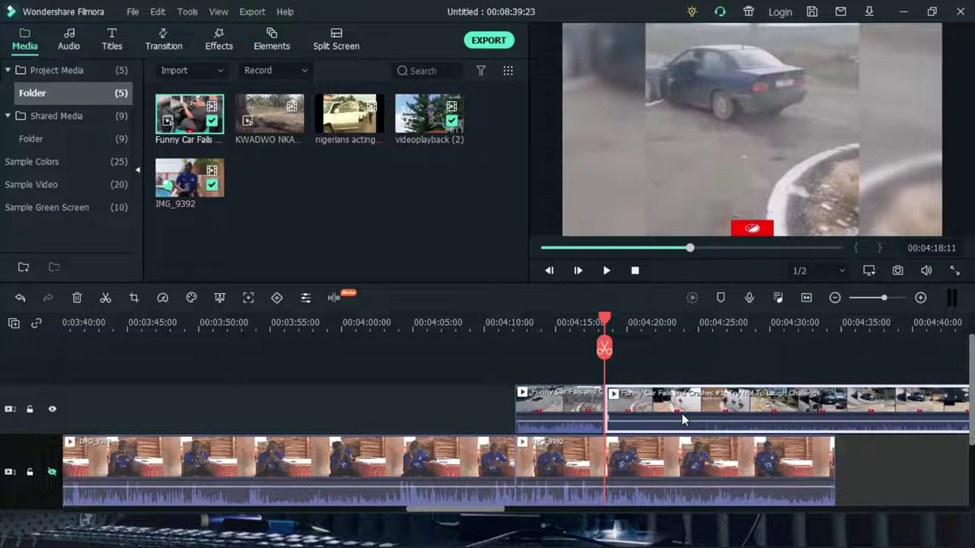
pyautogui.press('Delete')
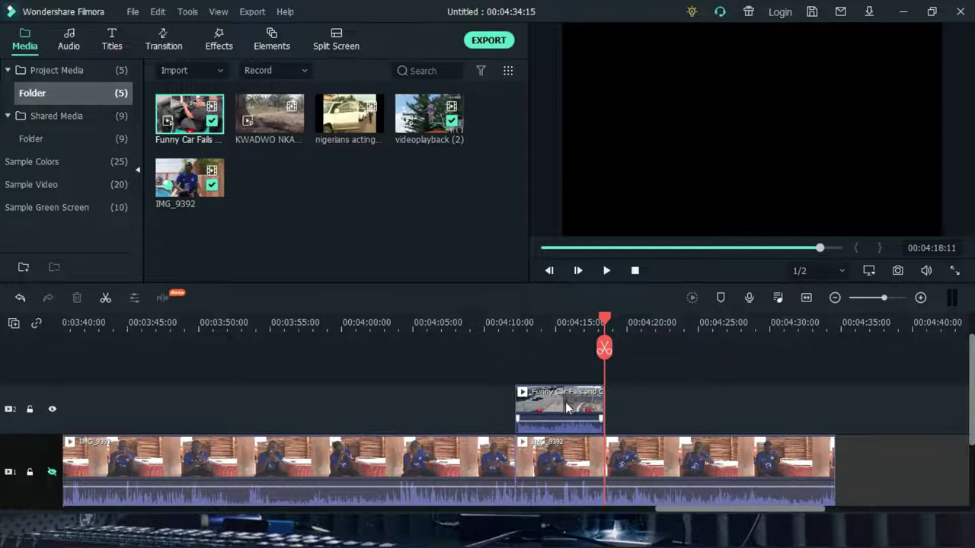
# Make video track 1 visible again and insert the trimmed Funny Car Fails clip between the IMG_9392 parts at 00:04:12:05
pyautogui.click(51, 472)
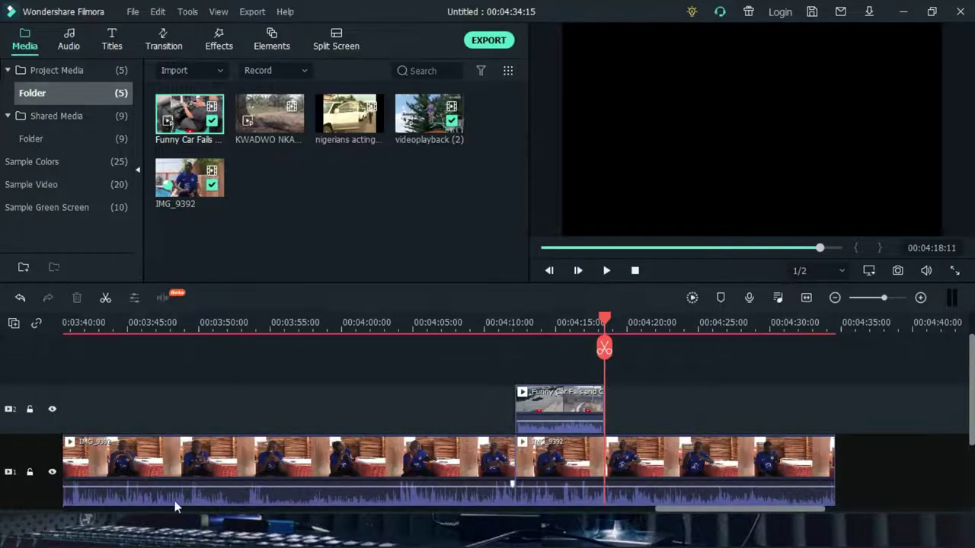
pyautogui.scroll(-2, 453, 419)
pyautogui.scroll(2, 464, 417)
pyautogui.click(562, 404)
pyautogui.moveTo(559, 433); pyautogui.dragTo(559, 473)
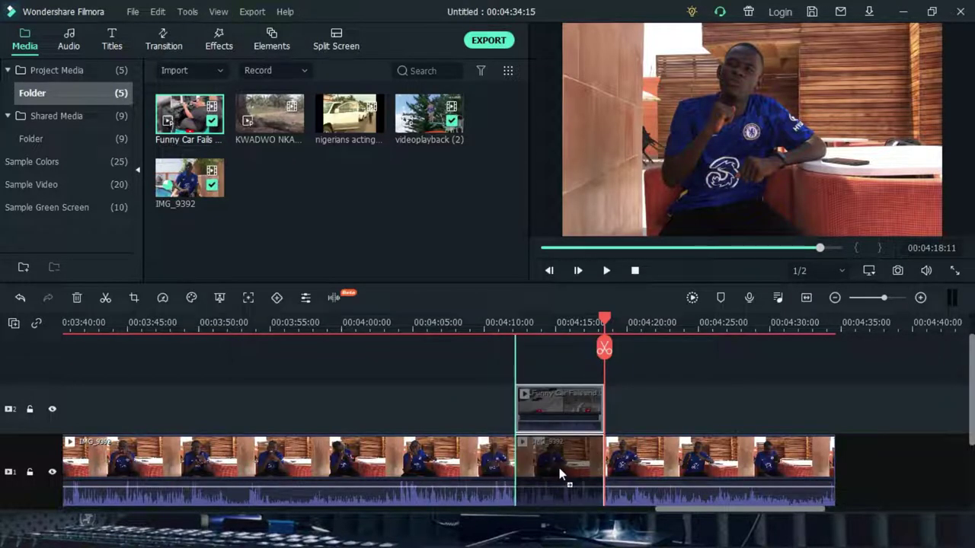
pyautogui.moveTo(559, 467); pyautogui.dragTo(558, 467)
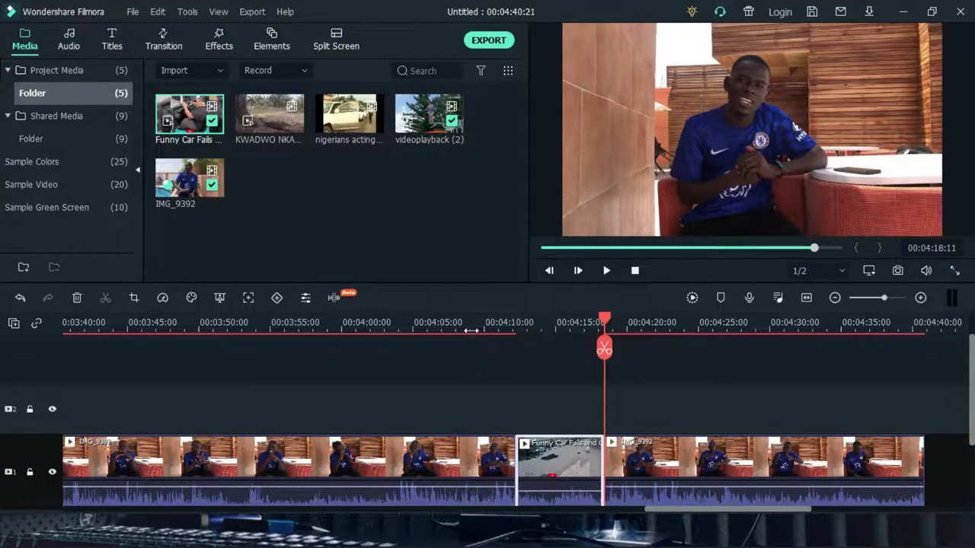